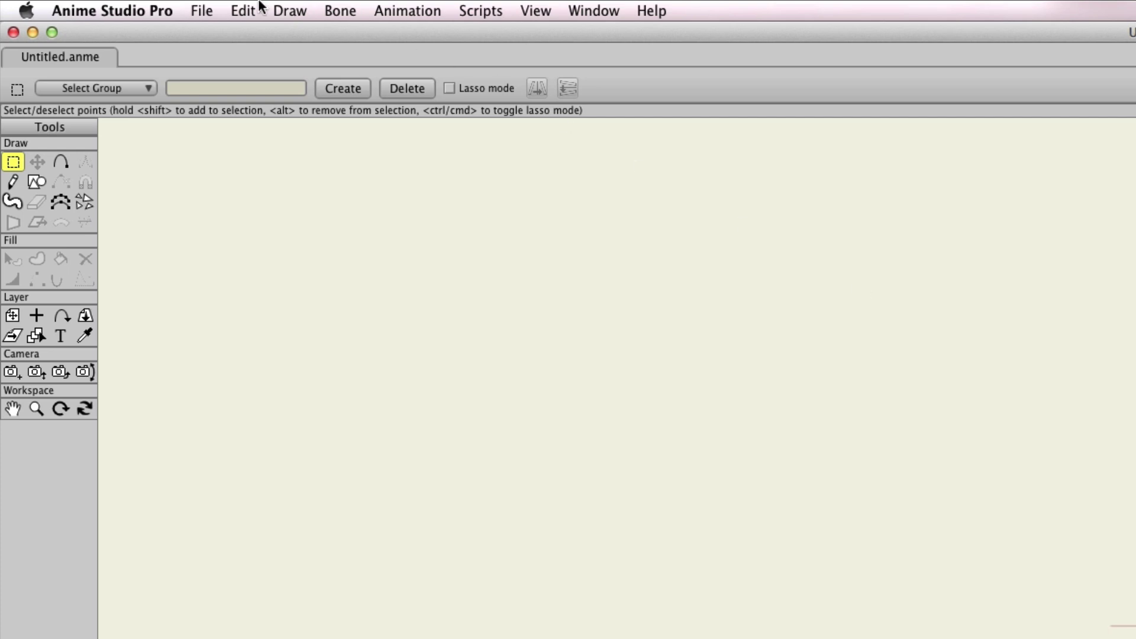
- Import Ship.png from File > Import > Image as a new image layer above Layer 1
click(207, 11)
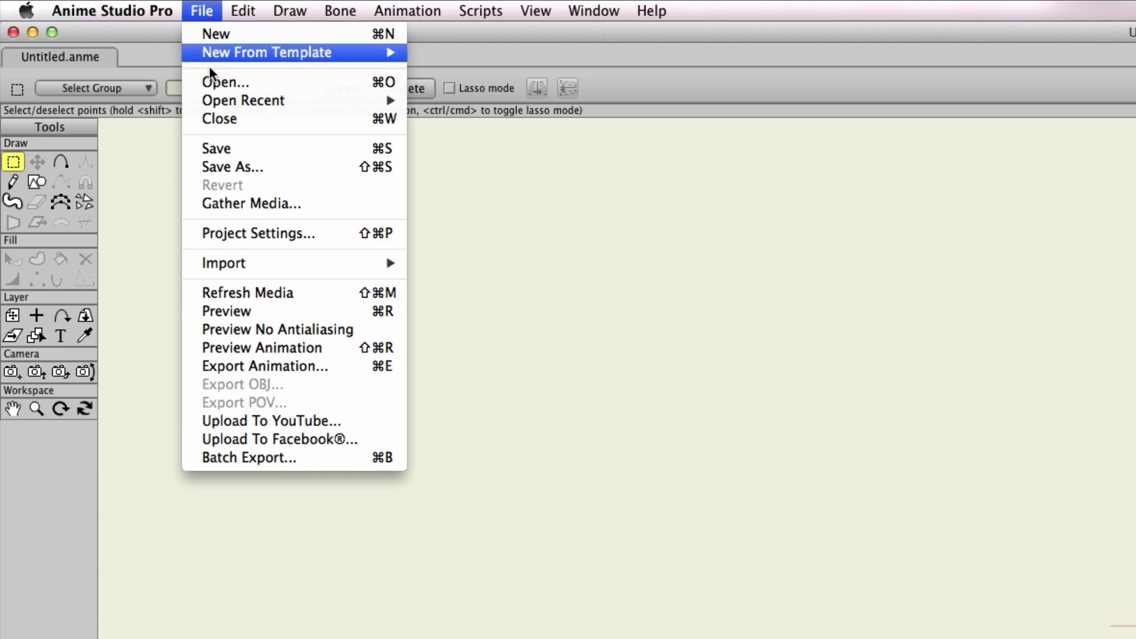
mouse_move(220, 264)
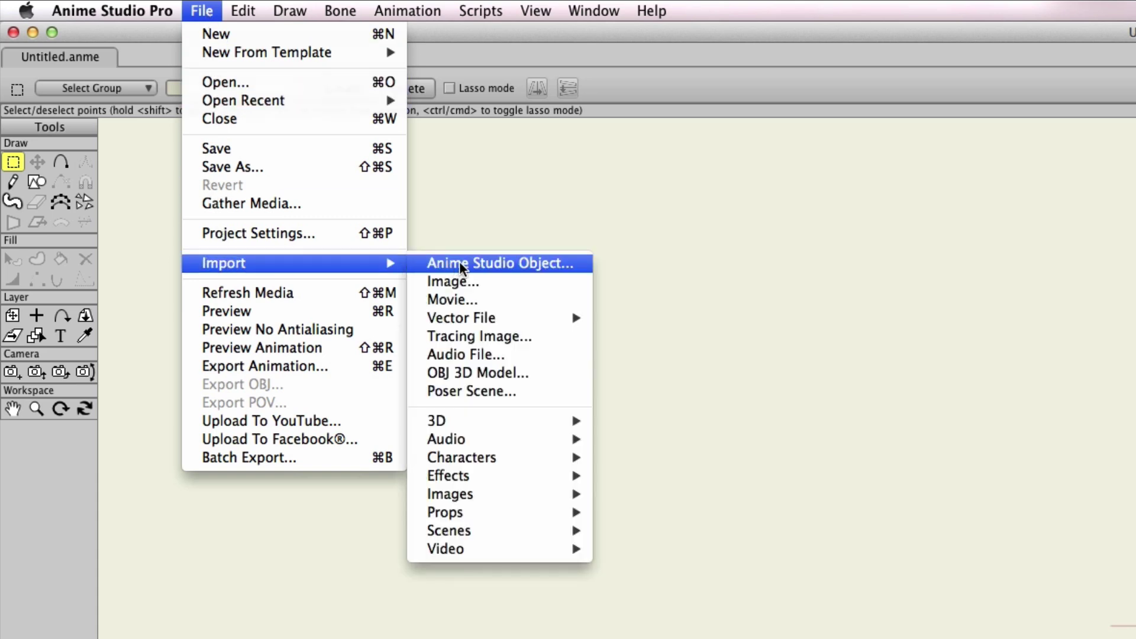
click(481, 283)
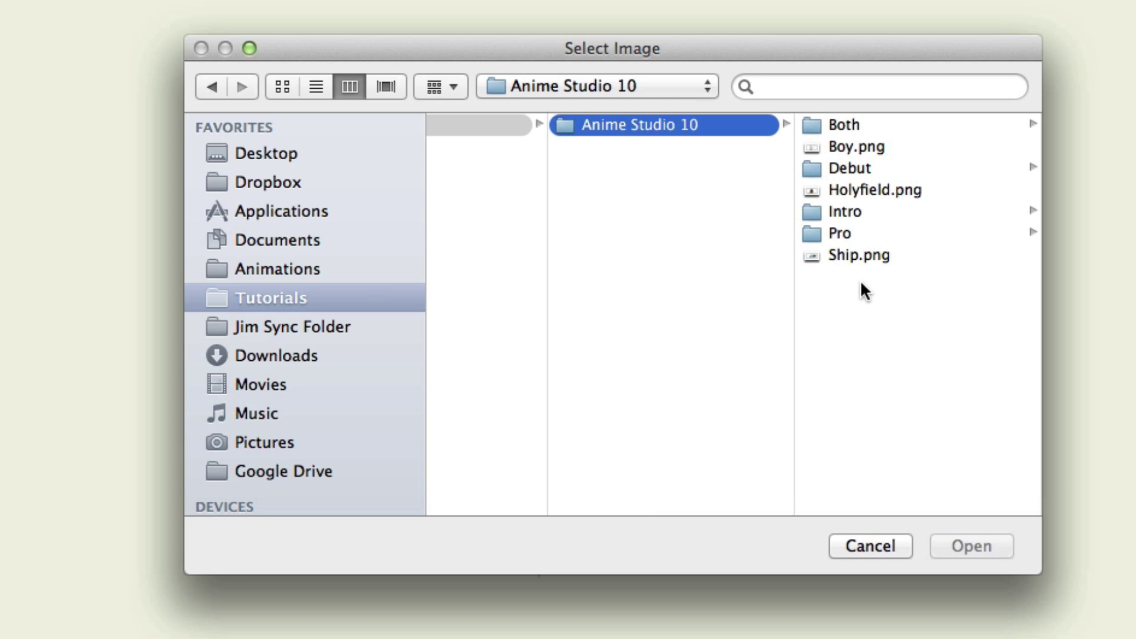
click(847, 255)
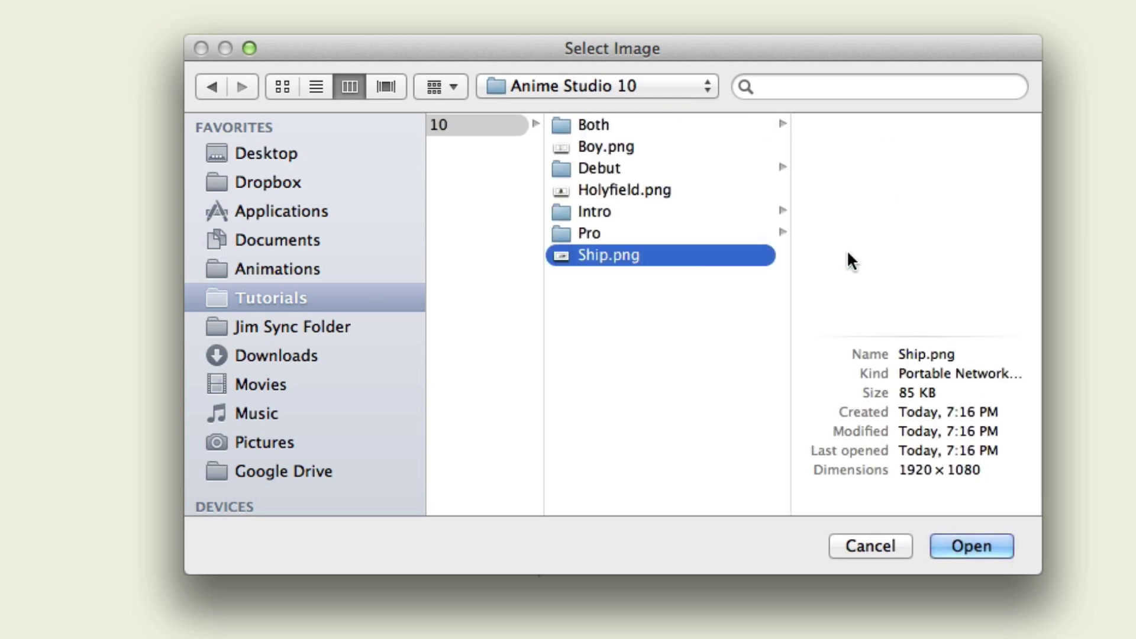
click(982, 544)
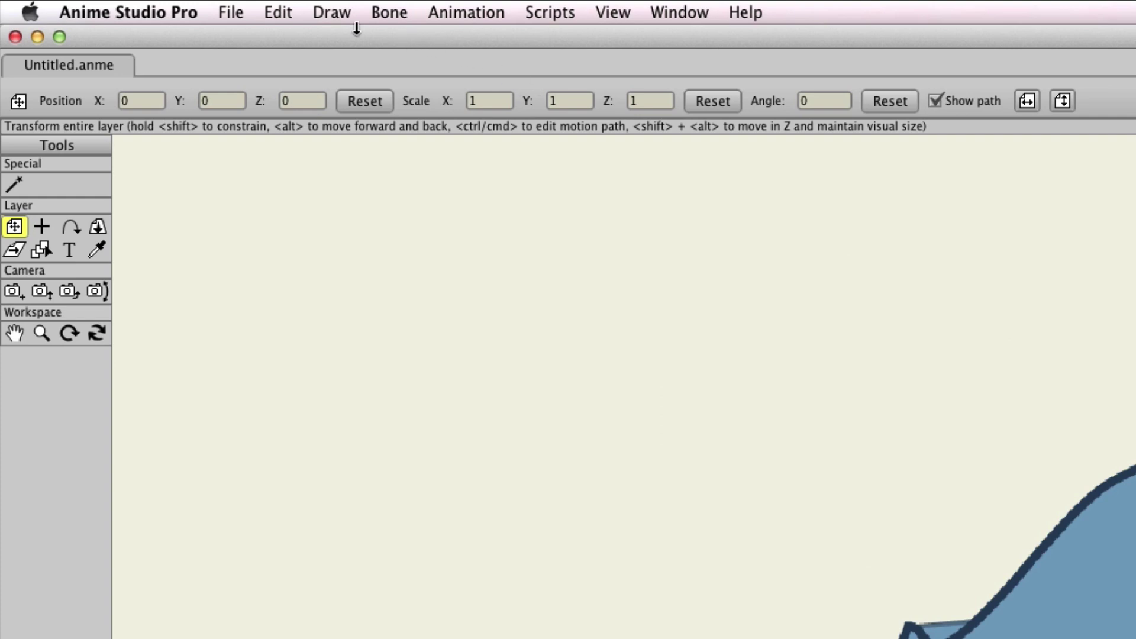
click(331, 12)
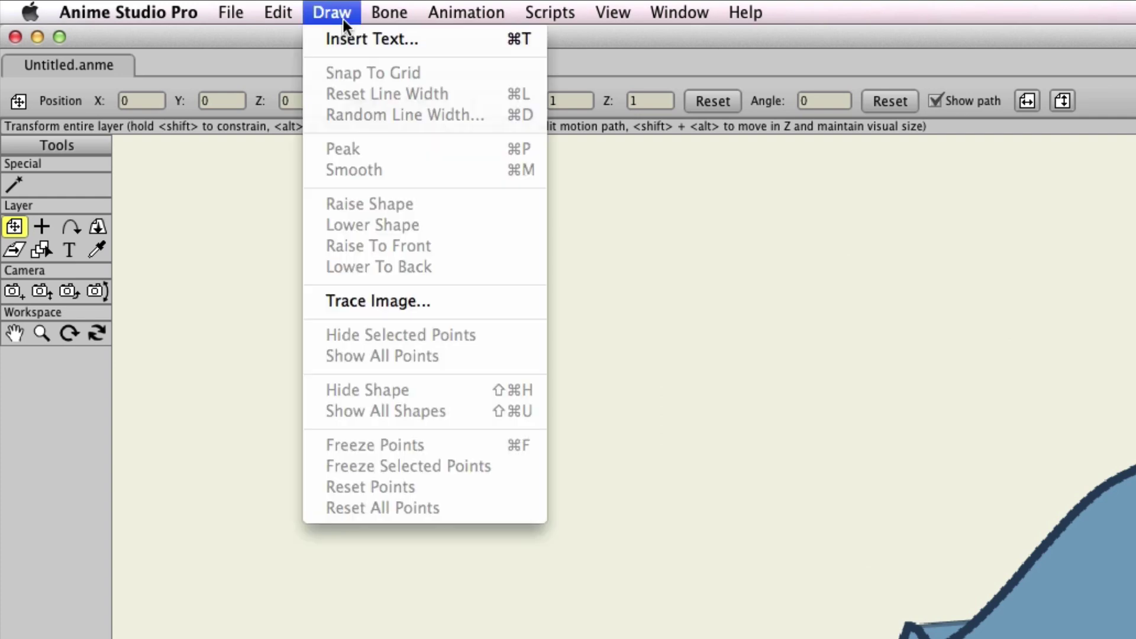
- Start Trace Image on the ship, centre the dialog and choose Black and white
click(342, 296)
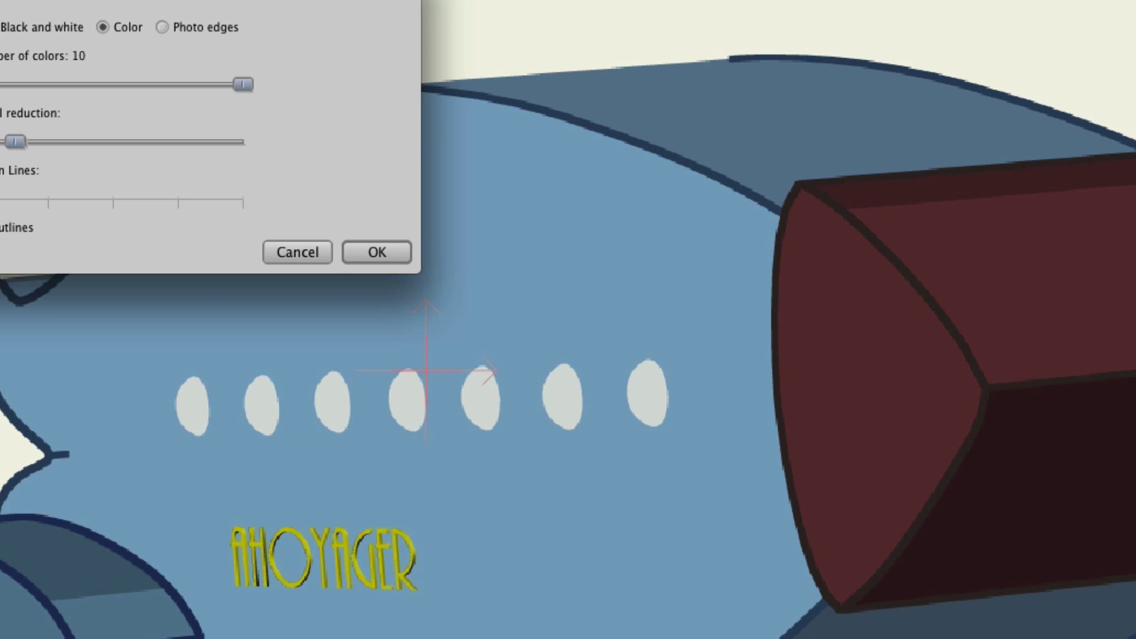
mouse_move(0, 0)
mouse_down()
mouse_move(51, 0)
mouse_move(527, 152)
mouse_up()
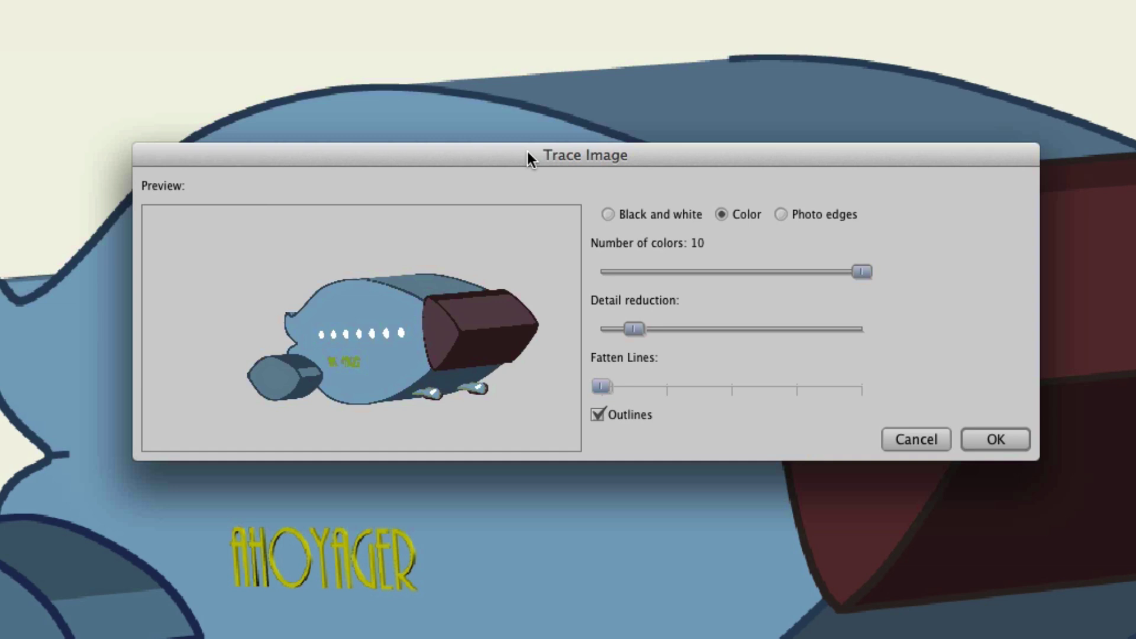
click(633, 213)
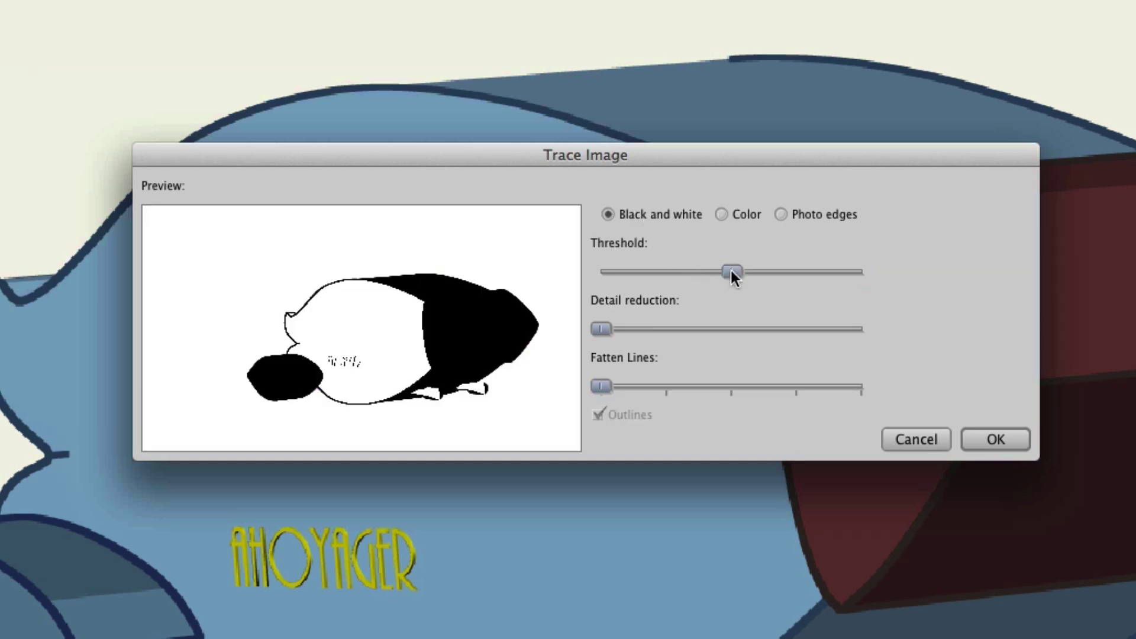
- Try several Threshold values, settling low so the ship shows mostly as outlines
mouse_move(730, 271)
mouse_down()
mouse_move(762, 271)
mouse_move(725, 271)
mouse_up()
drag(725, 271, 642, 272)
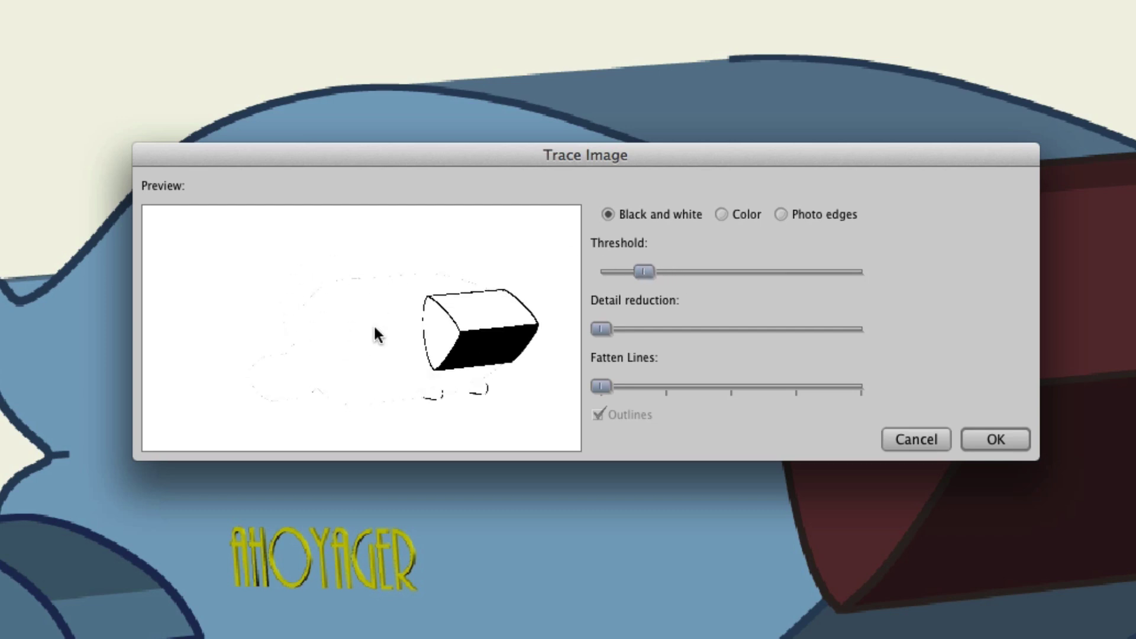
drag(643, 269, 626, 272)
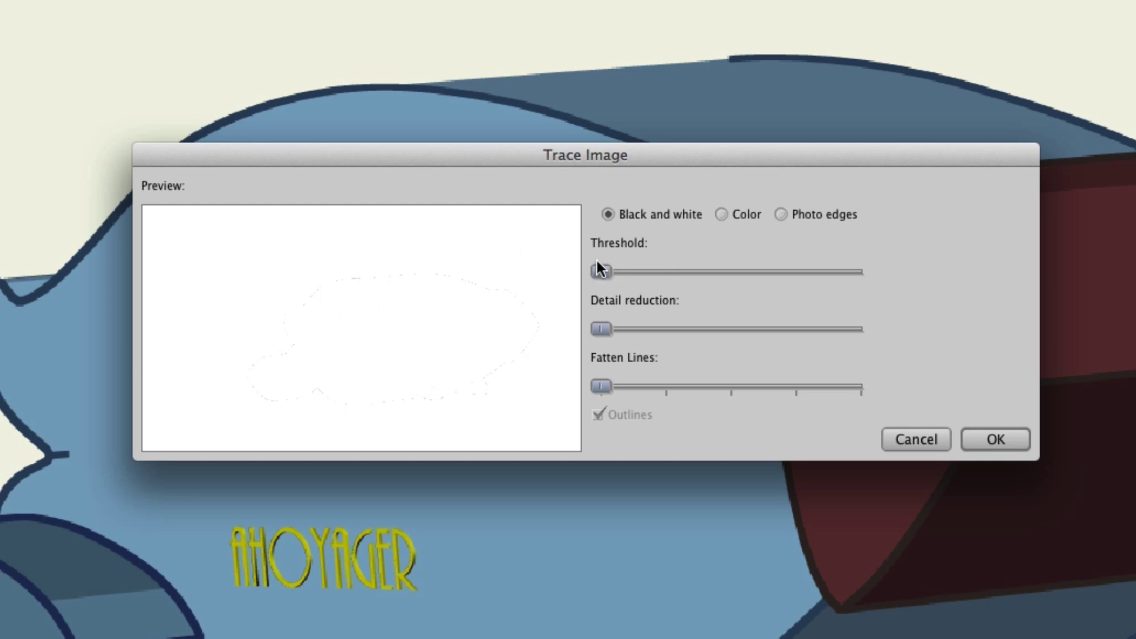
drag(600, 269, 847, 266)
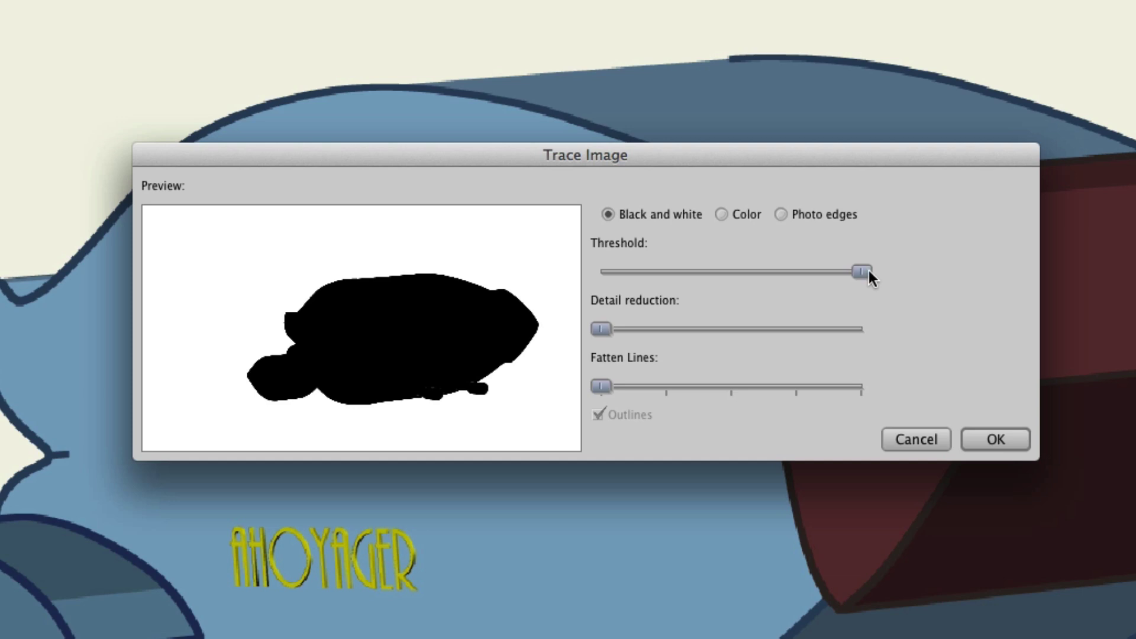
drag(856, 272, 761, 276)
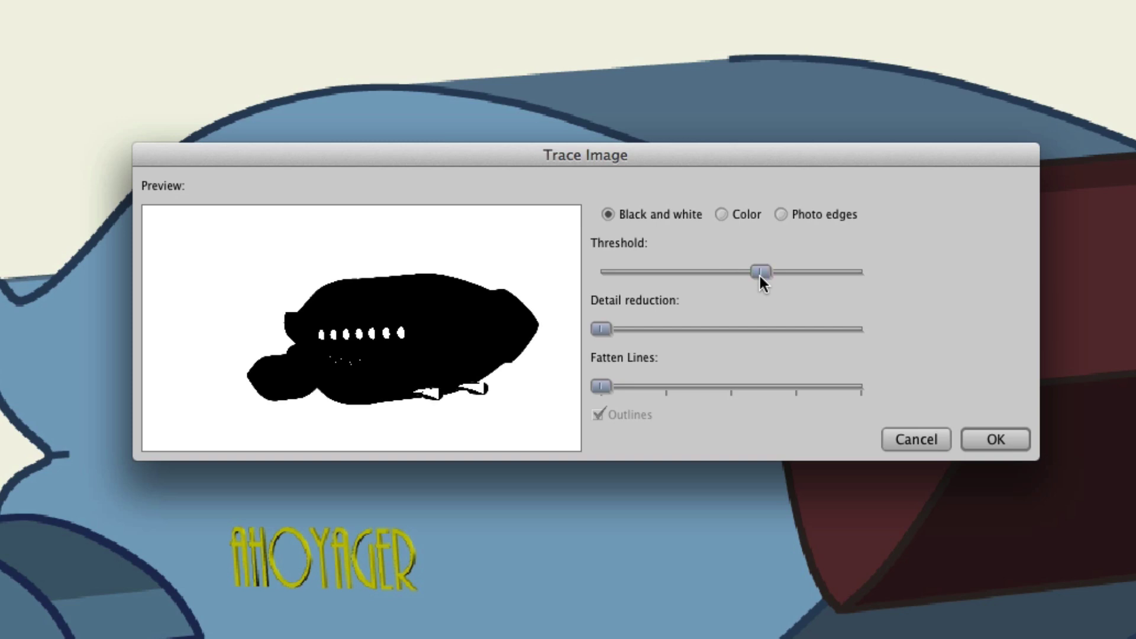
drag(761, 274, 663, 273)
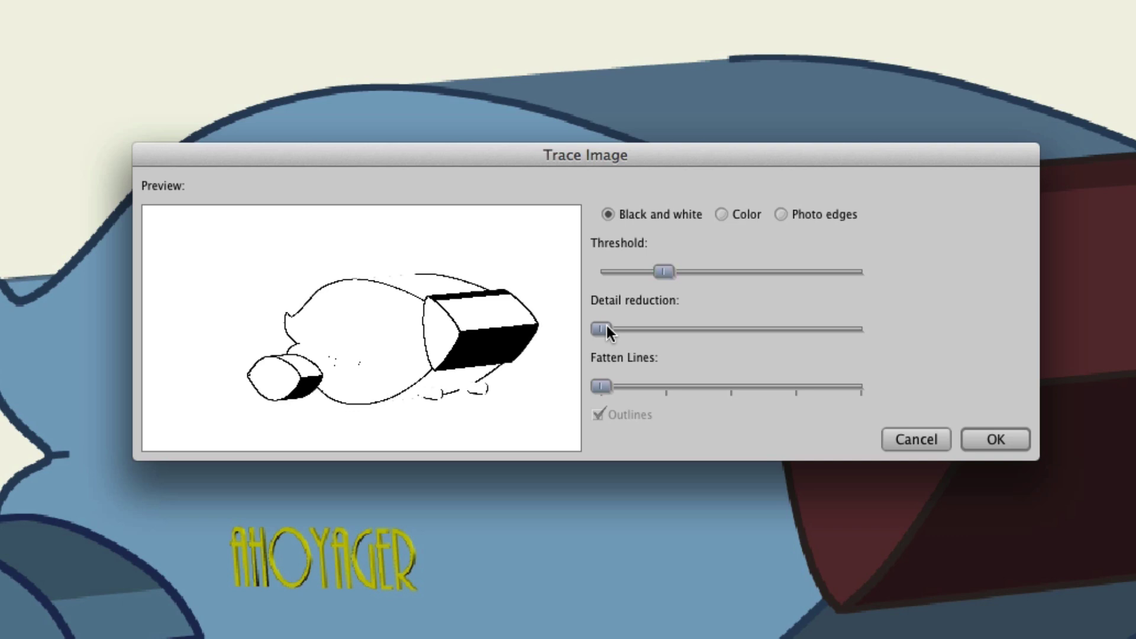
mouse_move(606, 326)
mouse_down()
mouse_move(862, 332)
mouse_move(607, 330)
mouse_up()
drag(636, 388, 612, 392)
- Apply the black-and-white trace, deselect the points and nudge a point on the hull's top curve
click(994, 441)
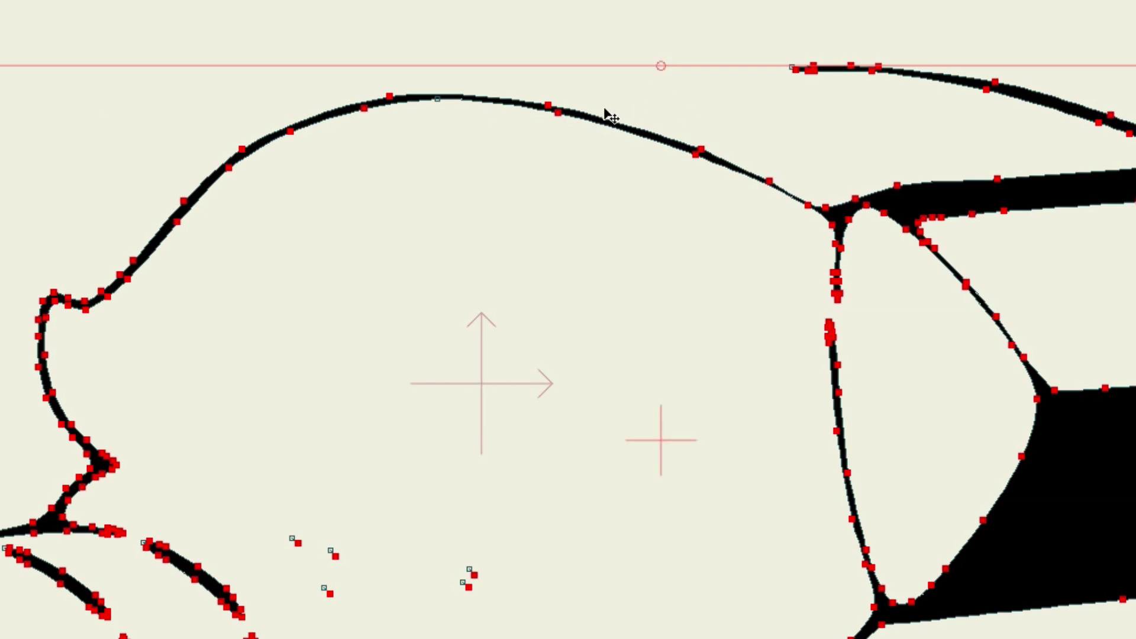
click(559, 120)
mouse_move(558, 117)
mouse_down()
mouse_move(586, 96)
mouse_move(546, 133)
mouse_move(541, 110)
mouse_move(560, 92)
mouse_move(547, 128)
mouse_move(560, 101)
mouse_up()
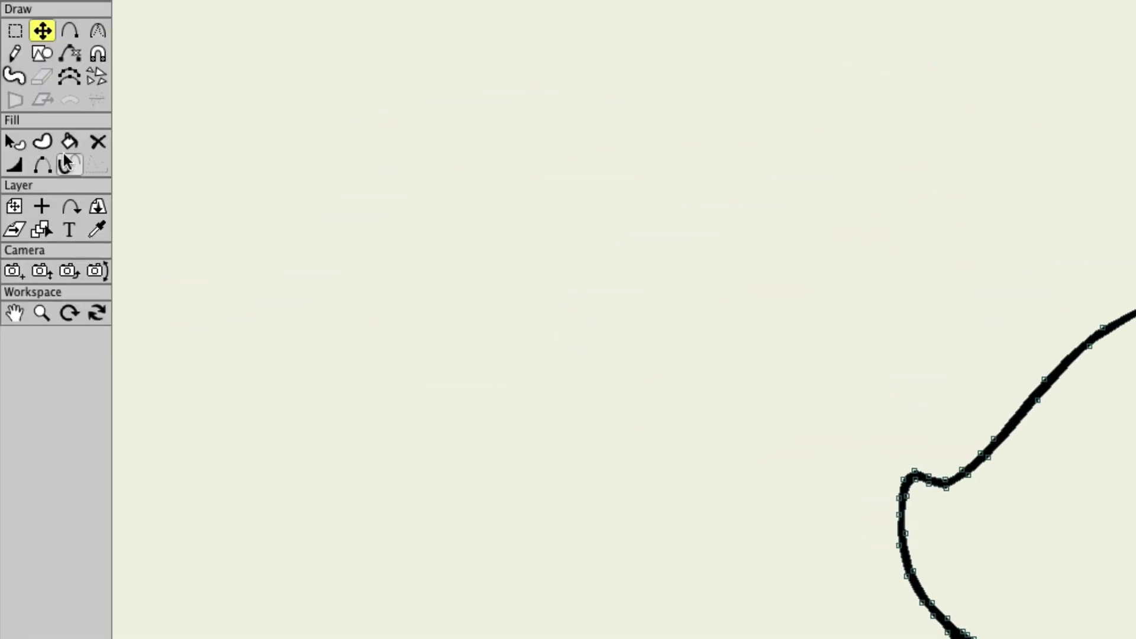
- Paint Bucket the nose top and left regions with red D42A2A
click(67, 147)
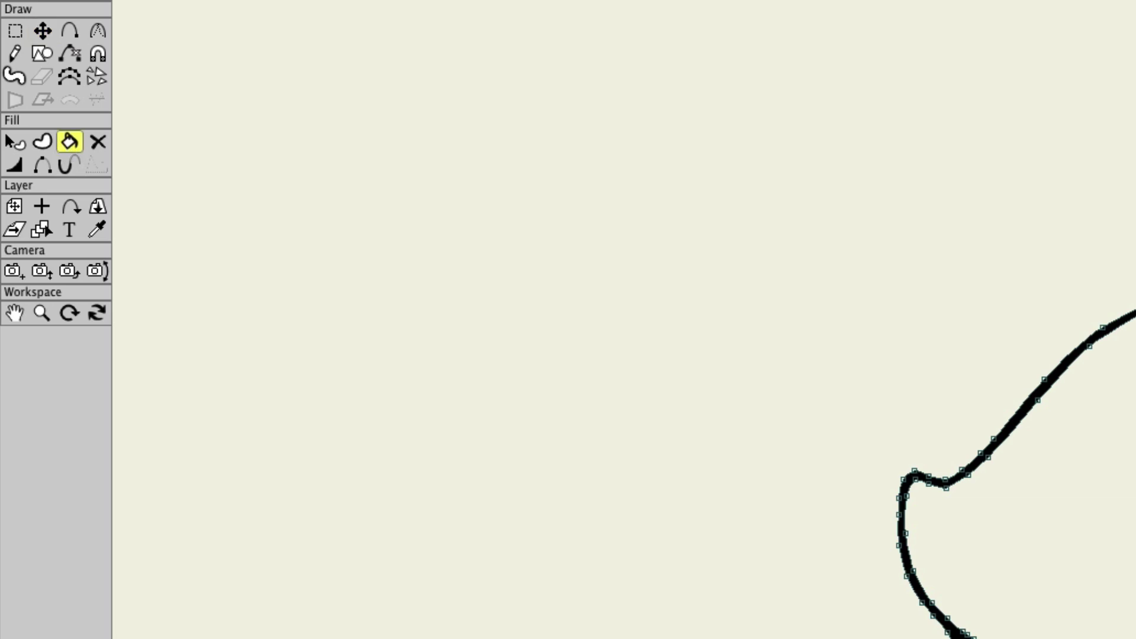
click(1083, 106)
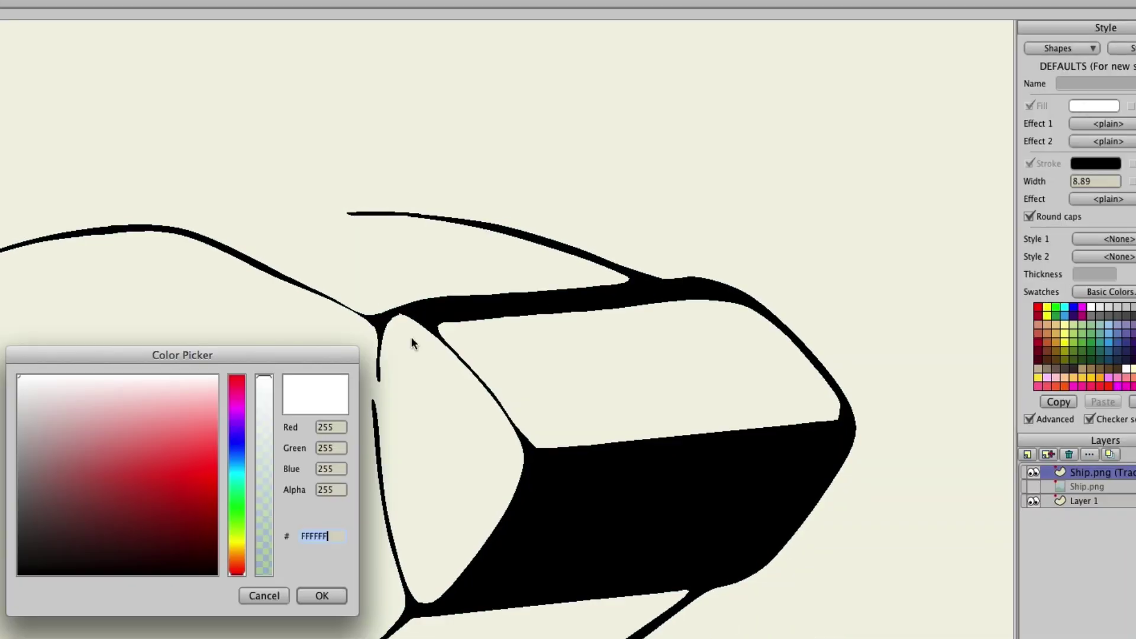
click(179, 470)
drag(177, 471, 148, 475)
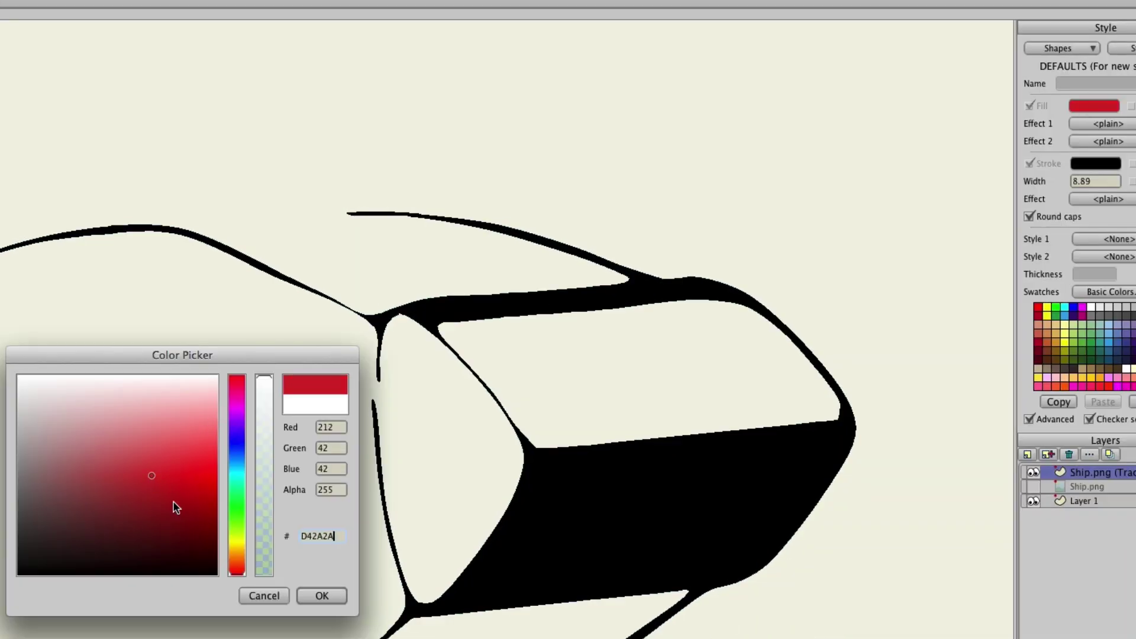
click(324, 597)
click(581, 382)
click(451, 401)
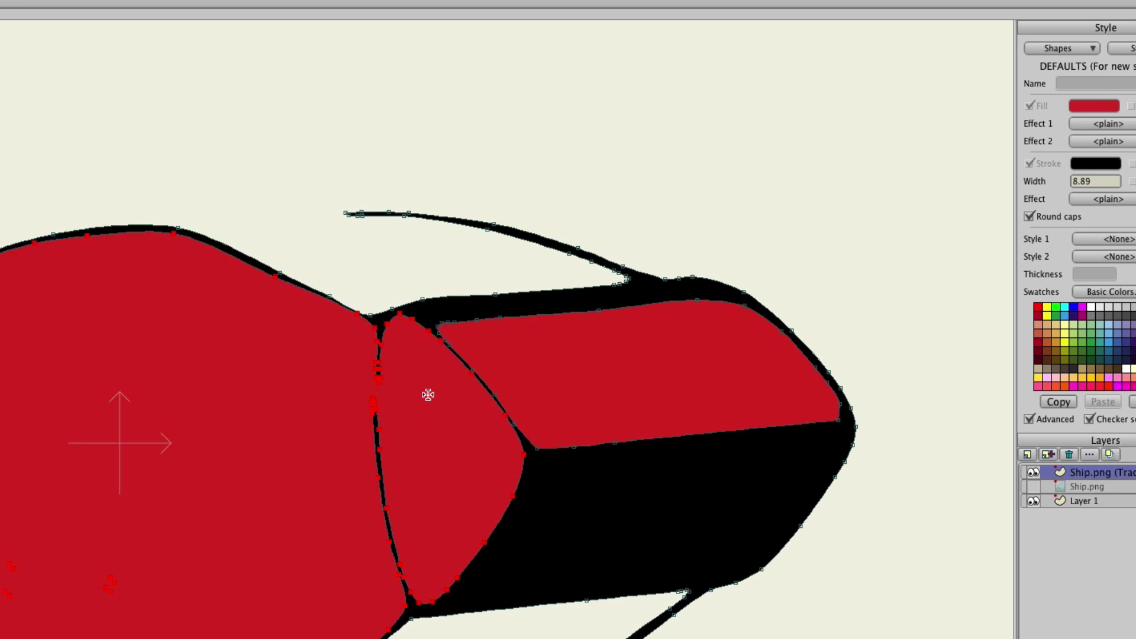
- Undo the red fills, delete the traced layer and make Ship.png visible again
key(super+z)
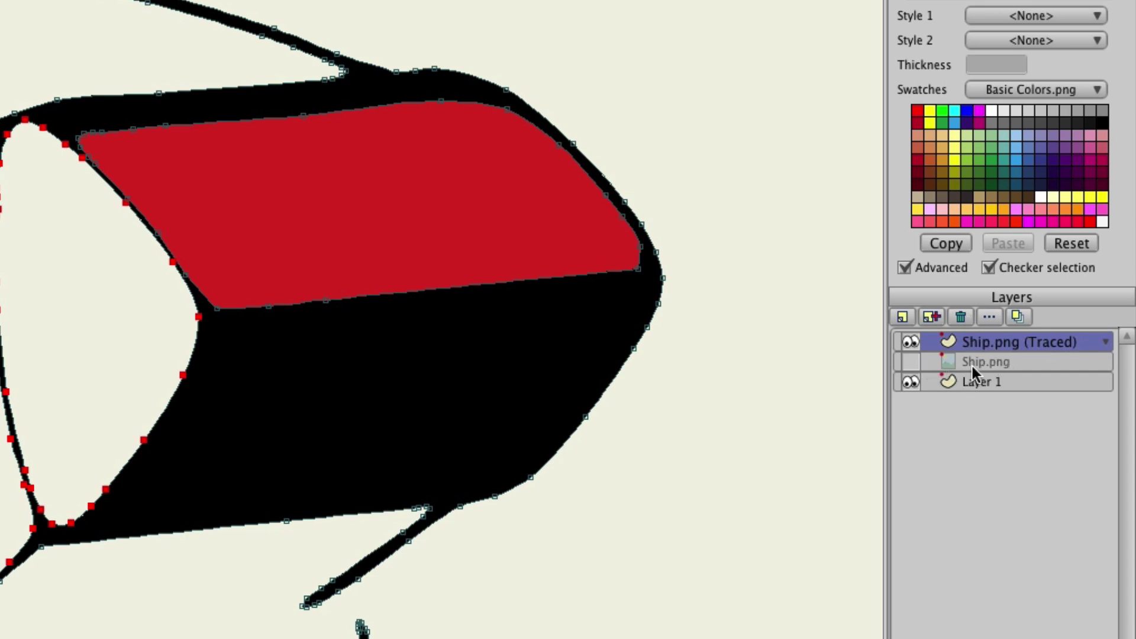
click(961, 318)
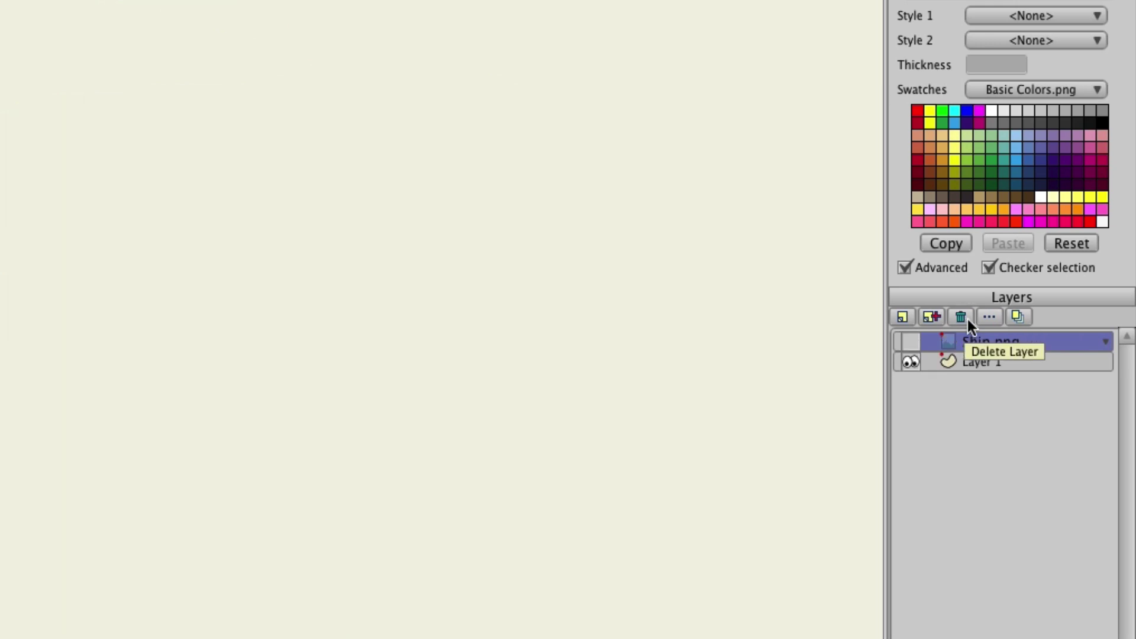
click(911, 342)
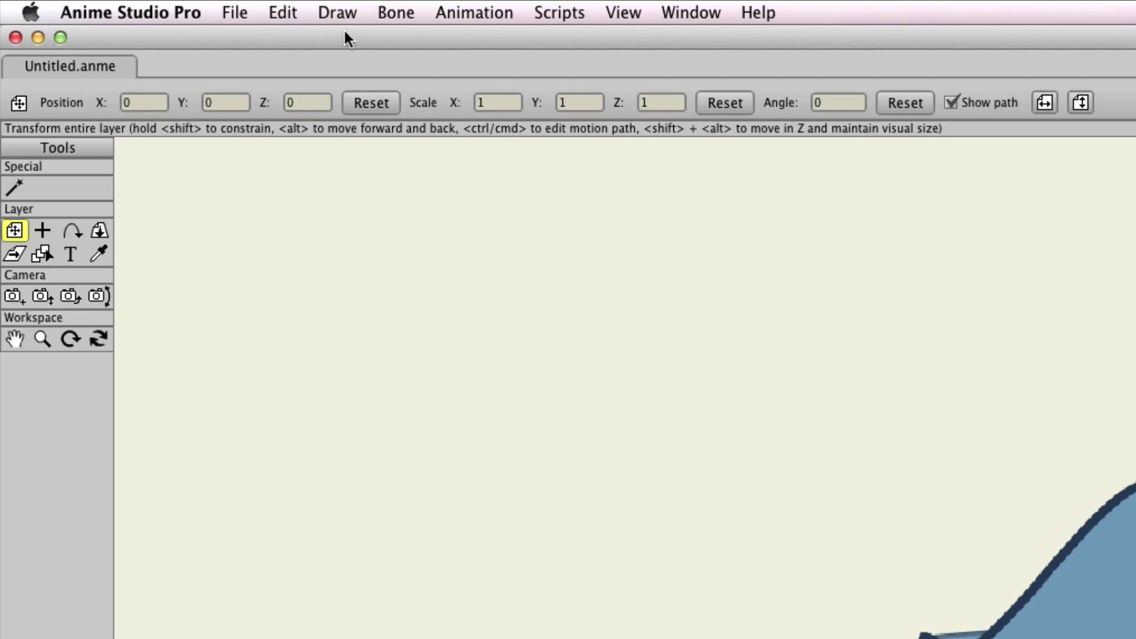
- Reopen Draw > Trace Image for the ship and switch it to Color tracing
click(337, 13)
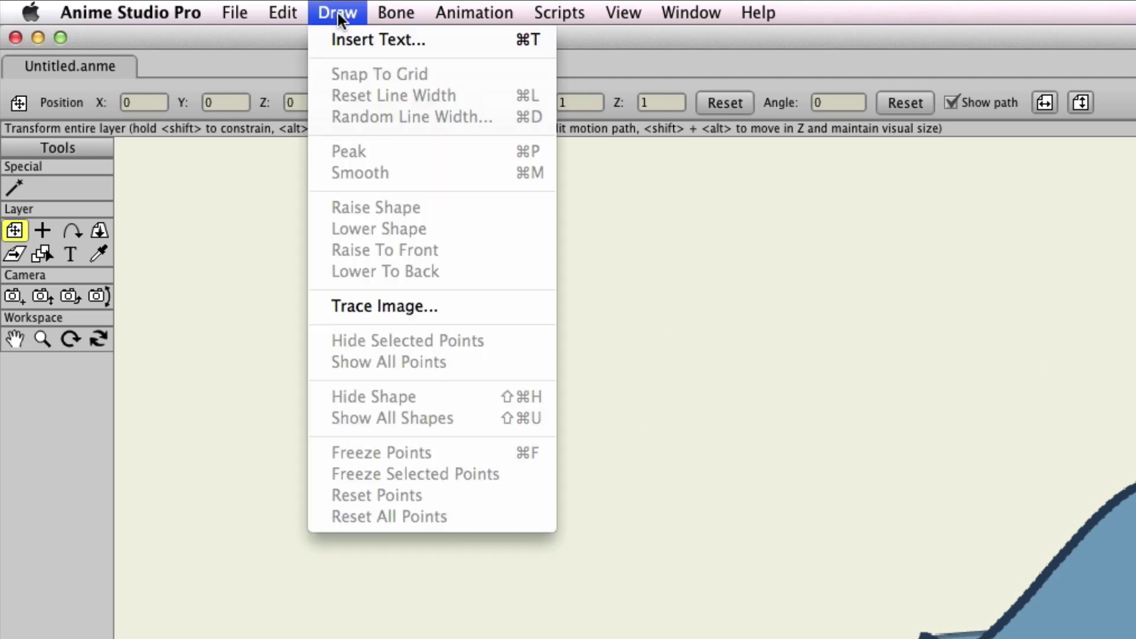
click(369, 301)
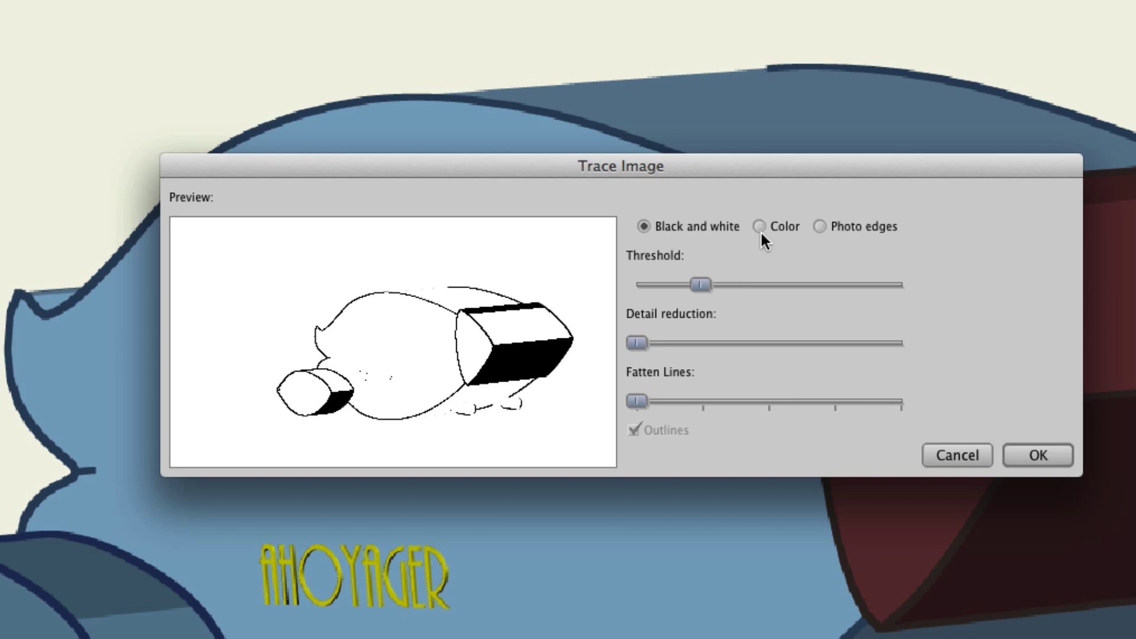
click(759, 227)
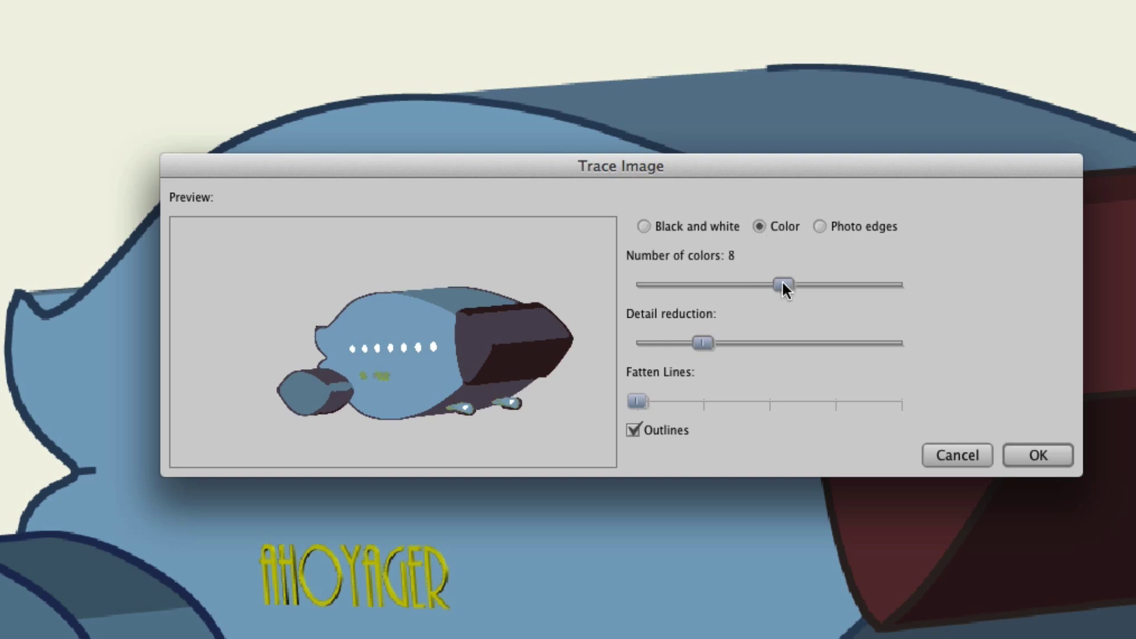
- Set Number of colors to 7 and Detail reduction low, then apply the colour trace
drag(827, 281, 908, 275)
drag(899, 286, 634, 283)
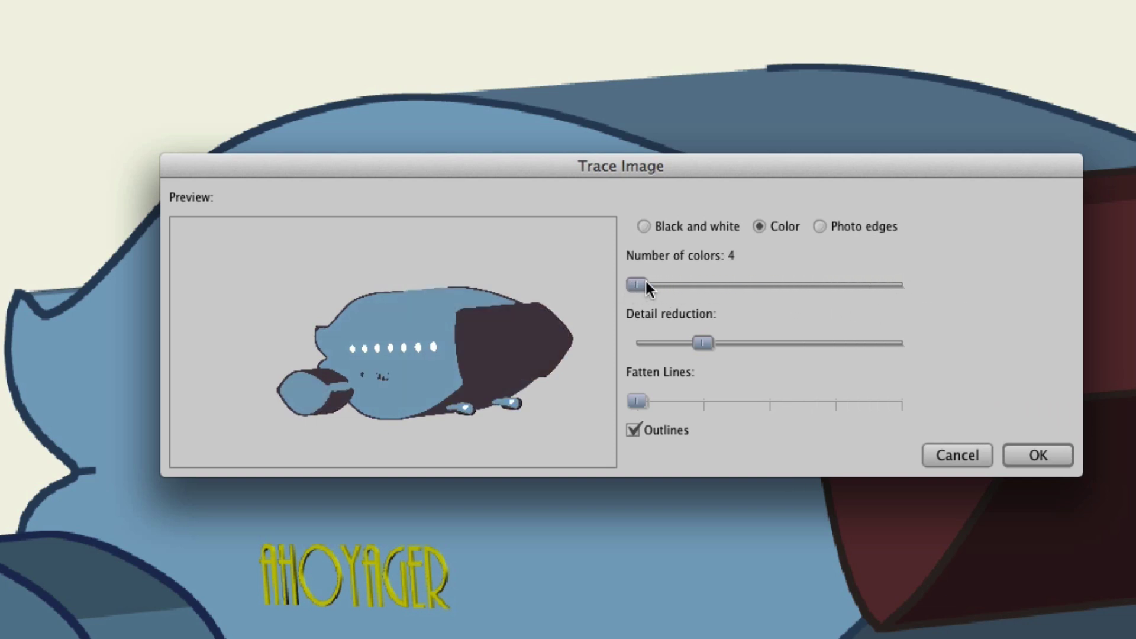
click(664, 285)
mouse_move(685, 284)
mouse_down()
mouse_move(941, 276)
mouse_move(720, 285)
mouse_move(747, 277)
mouse_up()
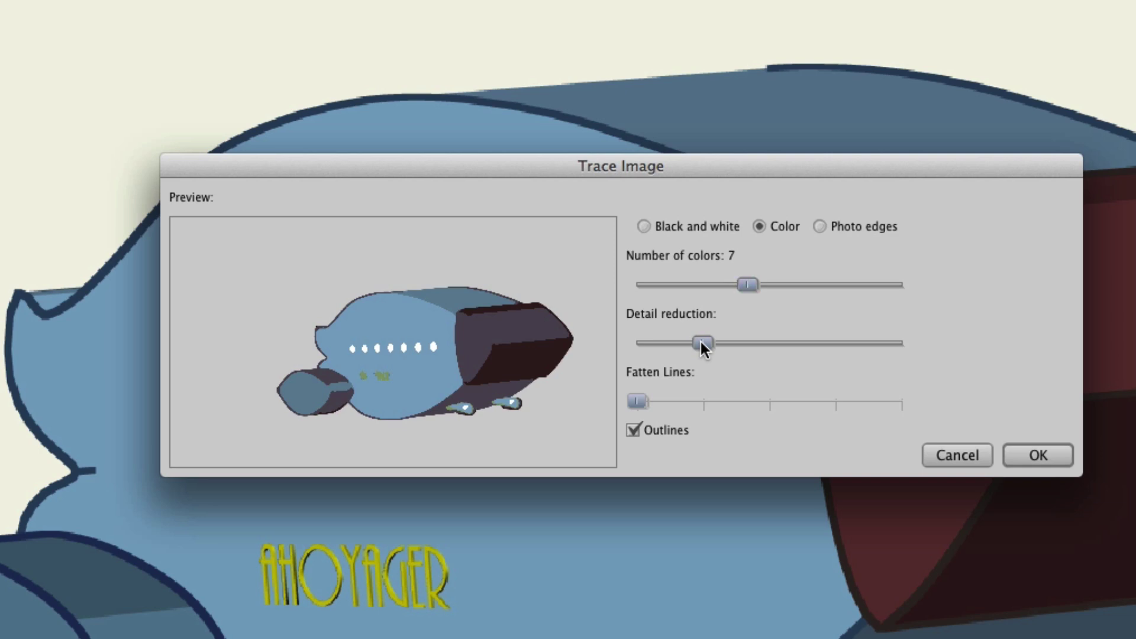
mouse_move(686, 345)
mouse_down()
mouse_move(629, 342)
mouse_move(911, 341)
mouse_move(632, 347)
mouse_up()
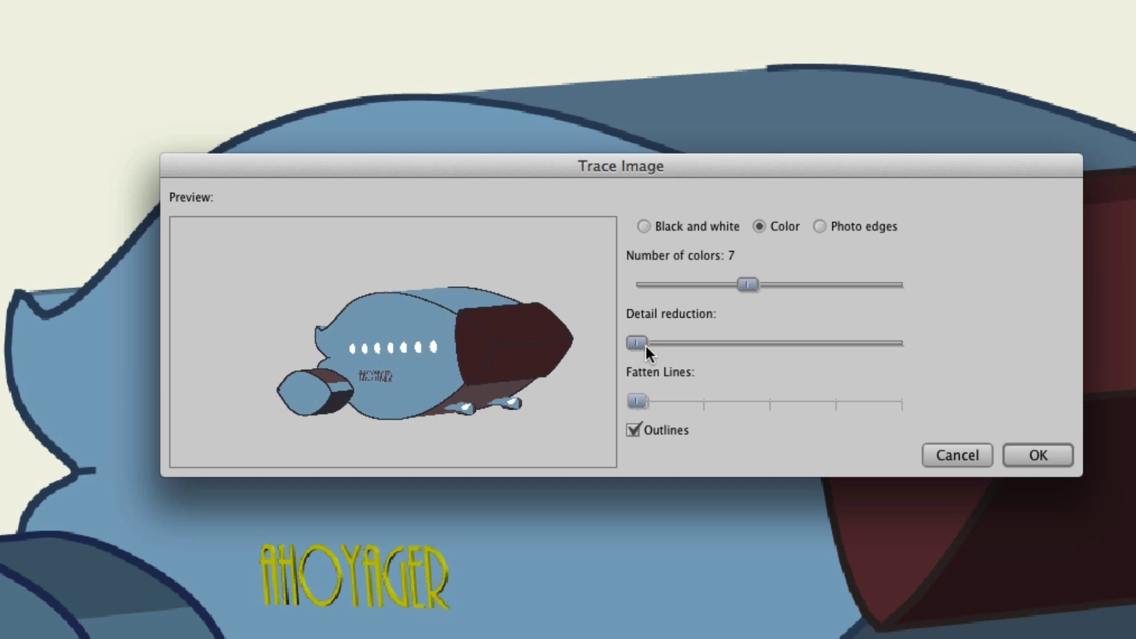
click(651, 344)
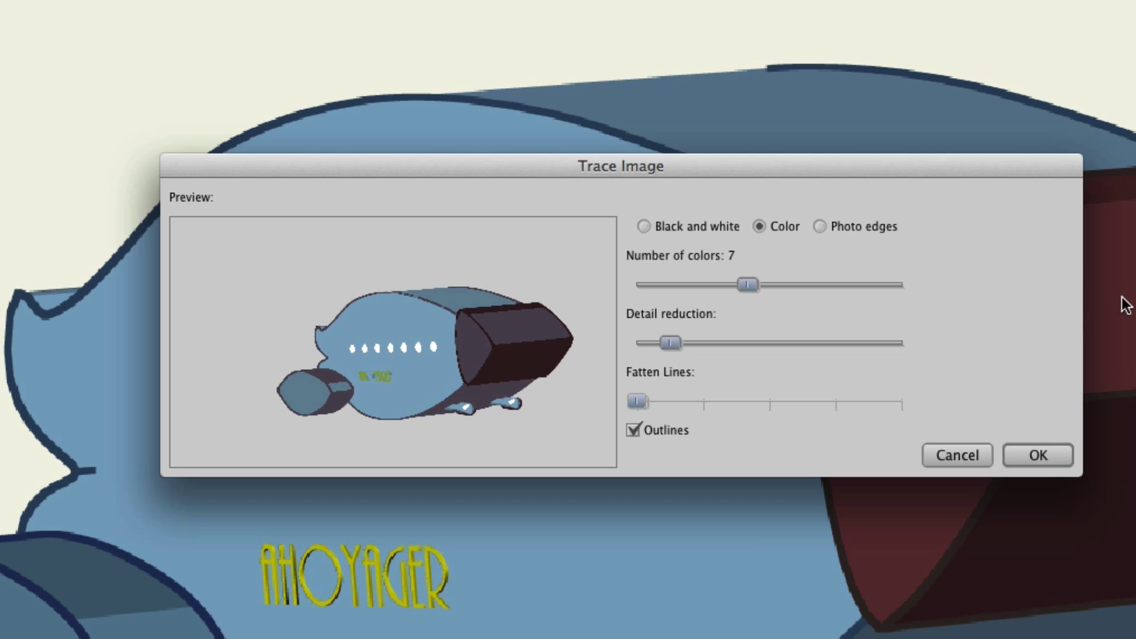
drag(668, 342, 631, 340)
click(655, 341)
click(1039, 452)
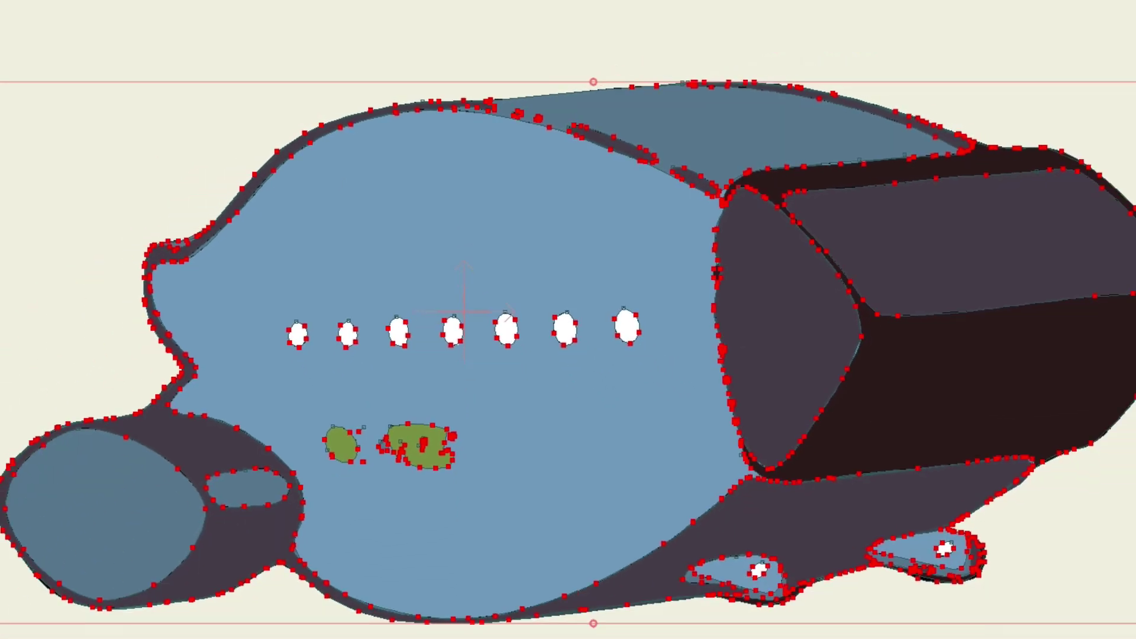
- Deselect the traced ship with Escape and switch to the Select Shape tool
key(Escape)
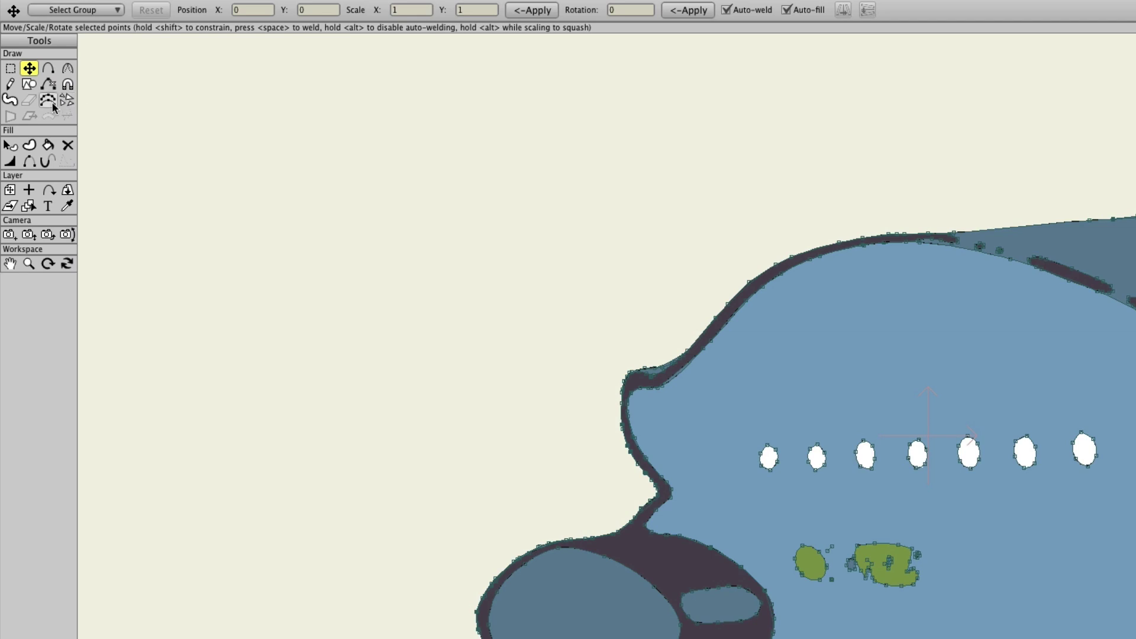
click(10, 145)
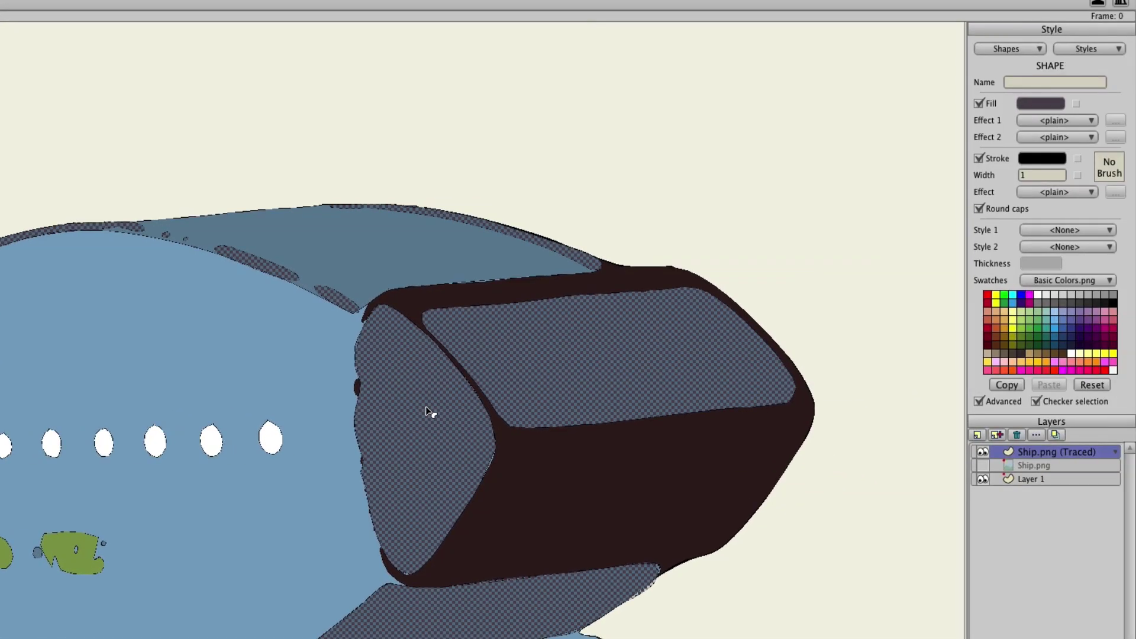
- Change the ship body's fill to a brighter, more saturated blue, then deselect it
click(249, 587)
click(1040, 105)
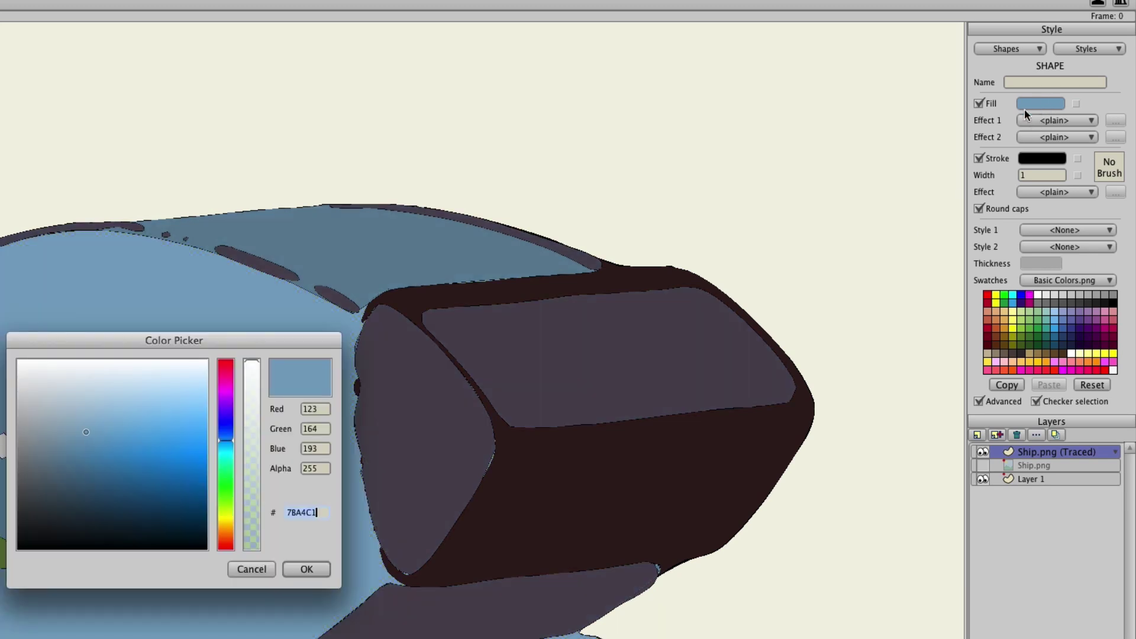
mouse_move(133, 438)
mouse_down()
mouse_move(131, 464)
mouse_move(148, 461)
mouse_up()
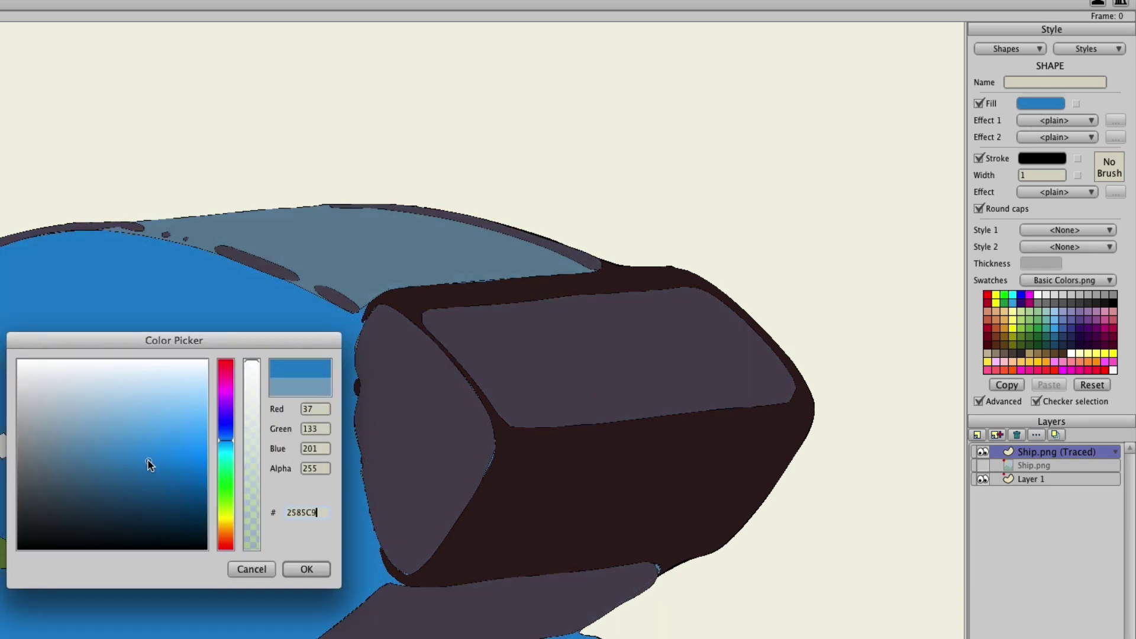
click(302, 565)
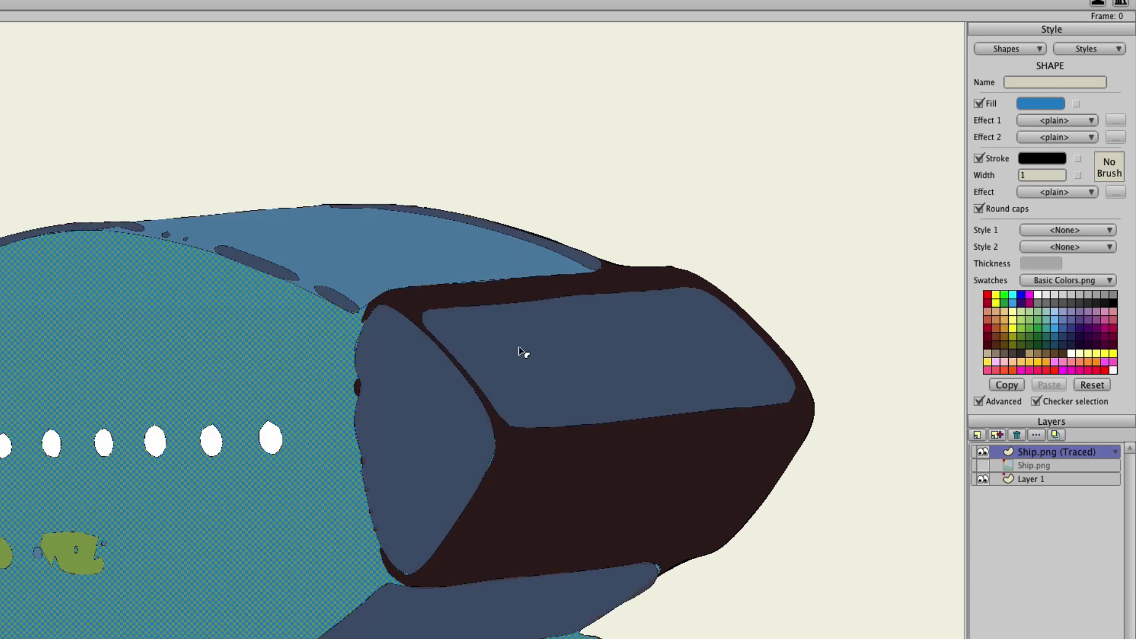
click(224, 155)
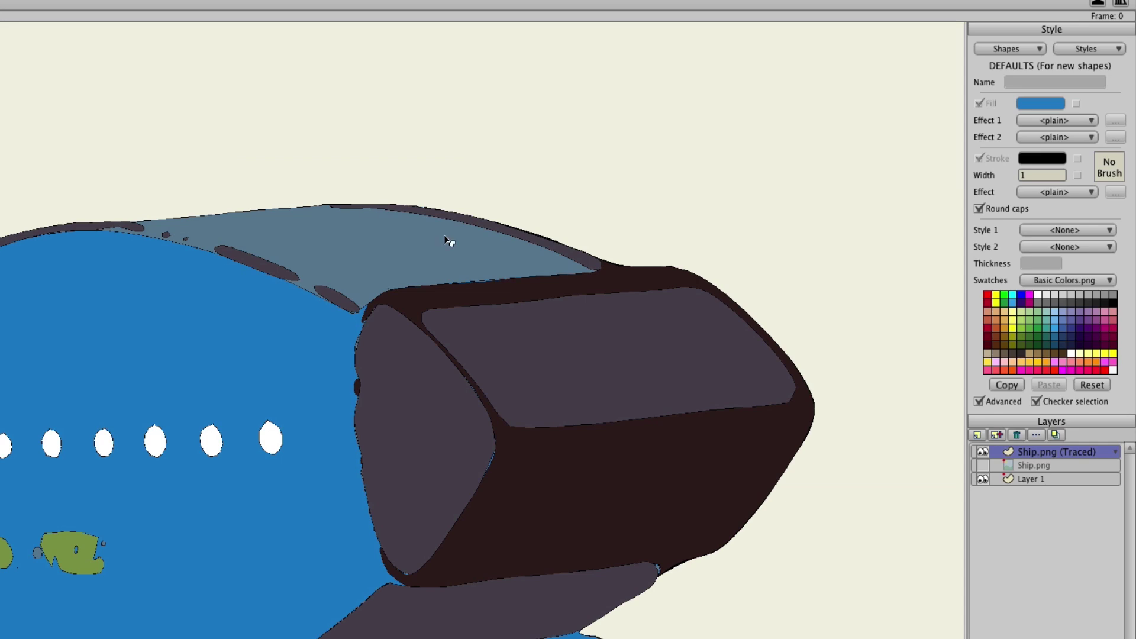
- Delete the colour-traced layer, reshow Ship.png and reopen Trace Image in Photo edges mode
click(1017, 435)
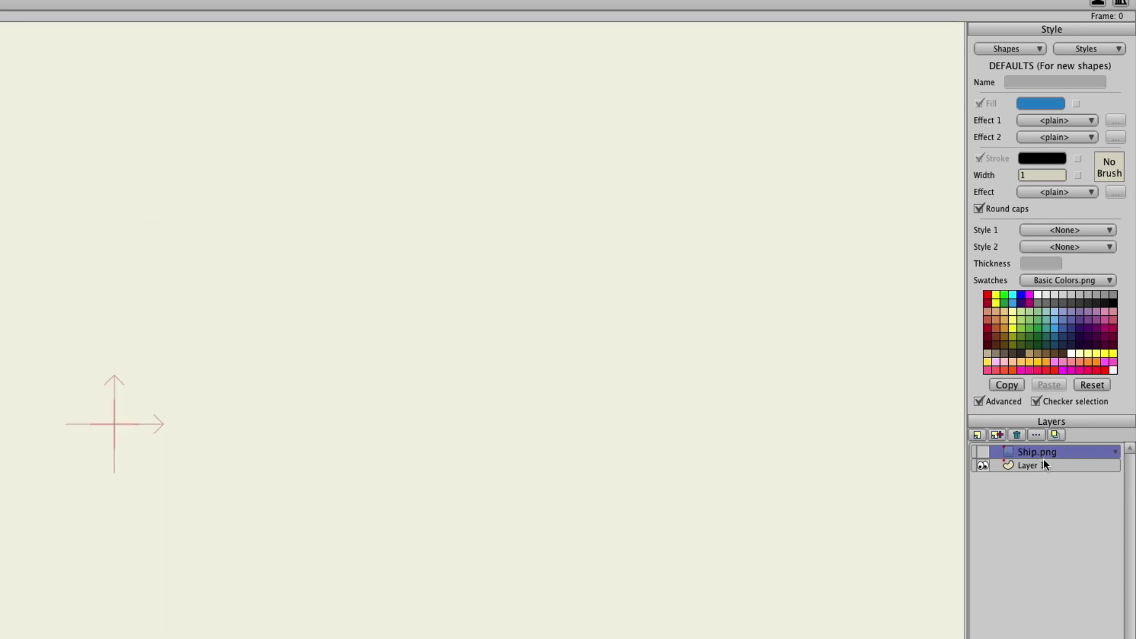
click(983, 452)
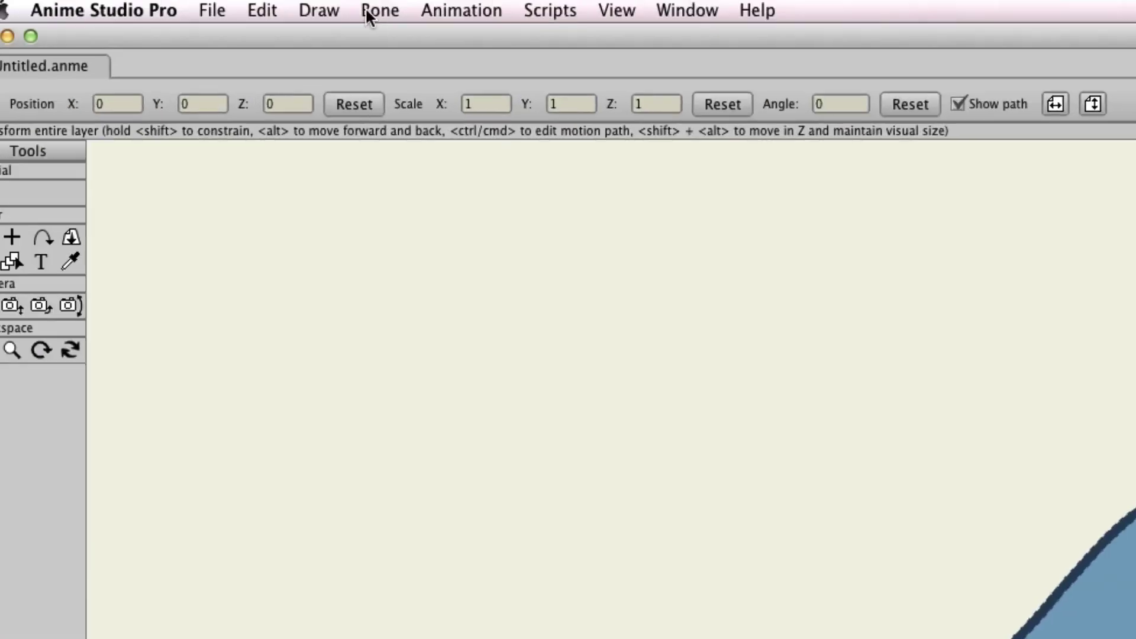
click(373, 12)
click(406, 323)
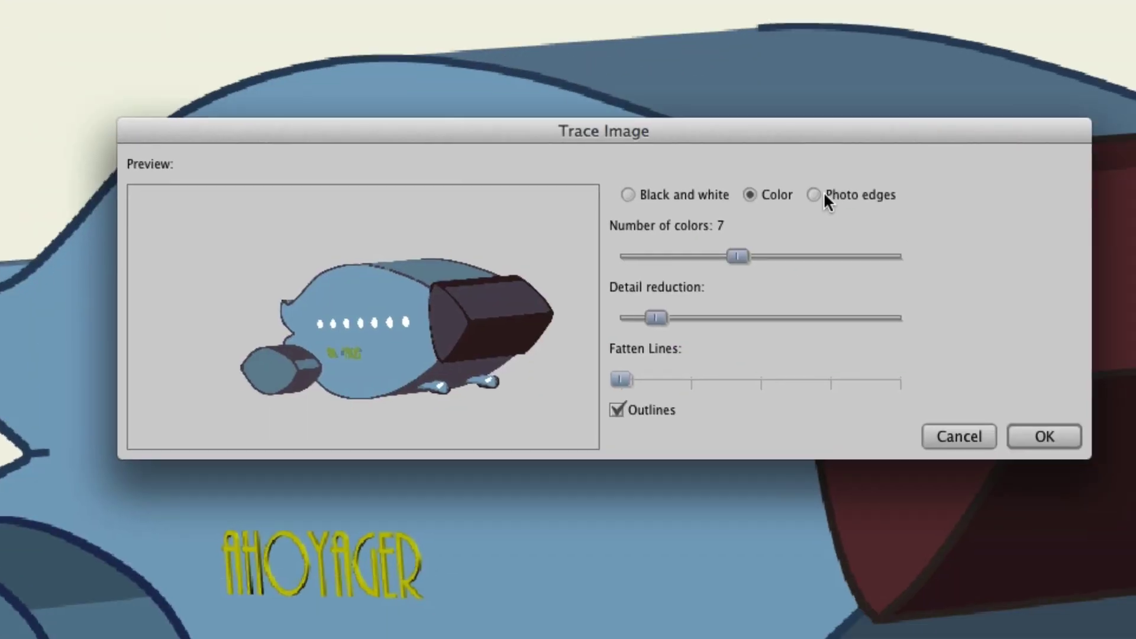
click(814, 195)
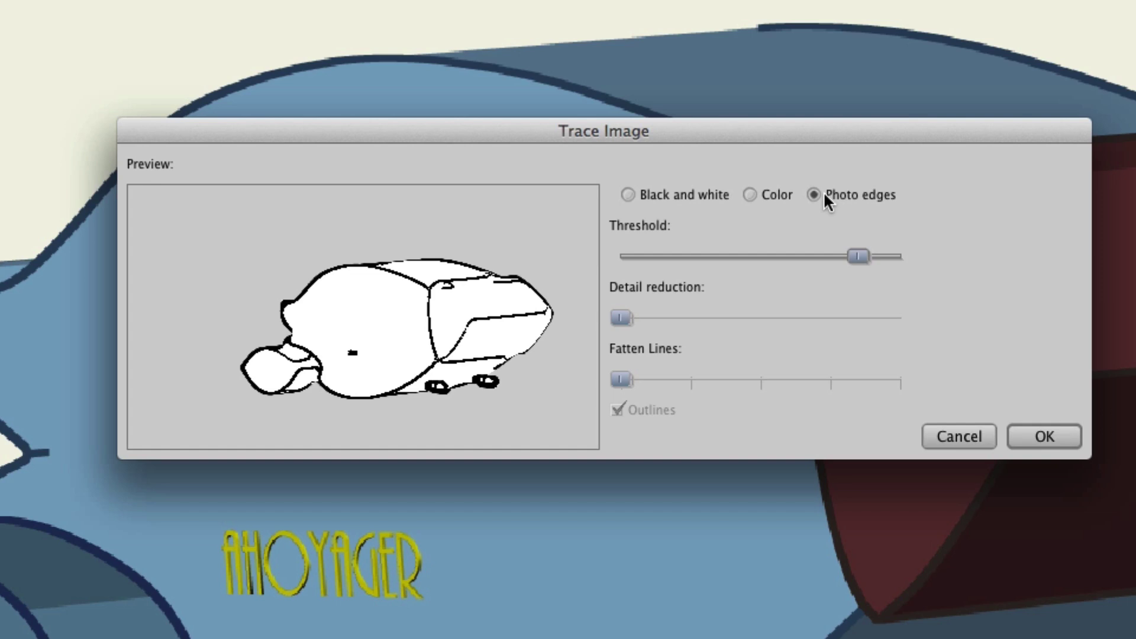
- Set the Trace Image threshold near maximum and apply the photo-edges trace of Ship.png
mouse_move(855, 263)
mouse_down()
mouse_move(899, 251)
mouse_move(602, 258)
mouse_up()
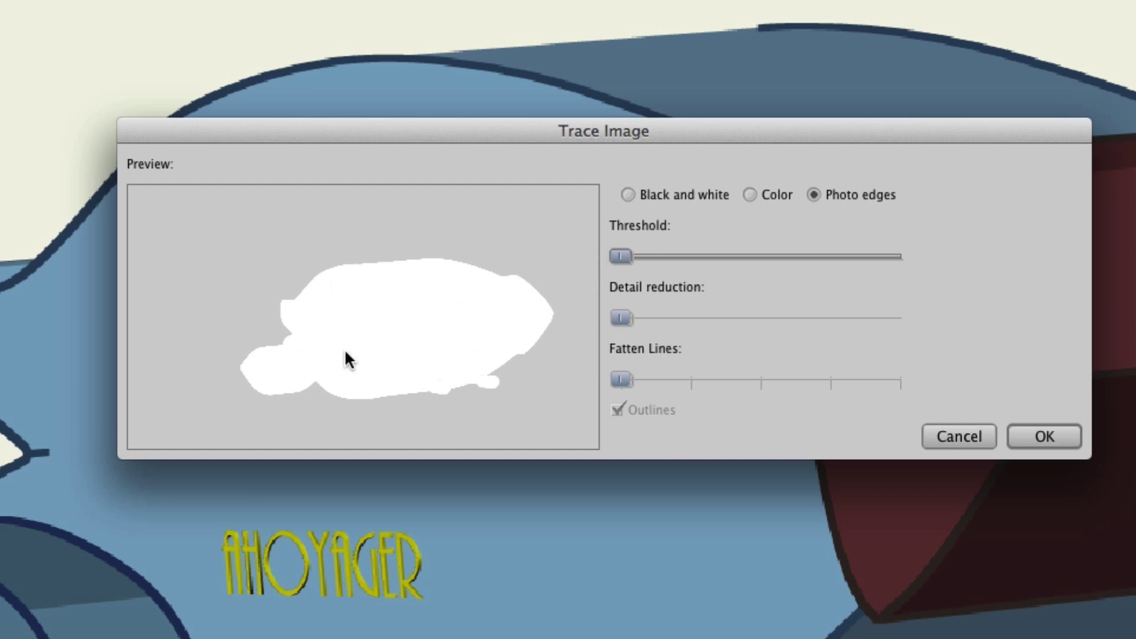
drag(633, 256, 885, 255)
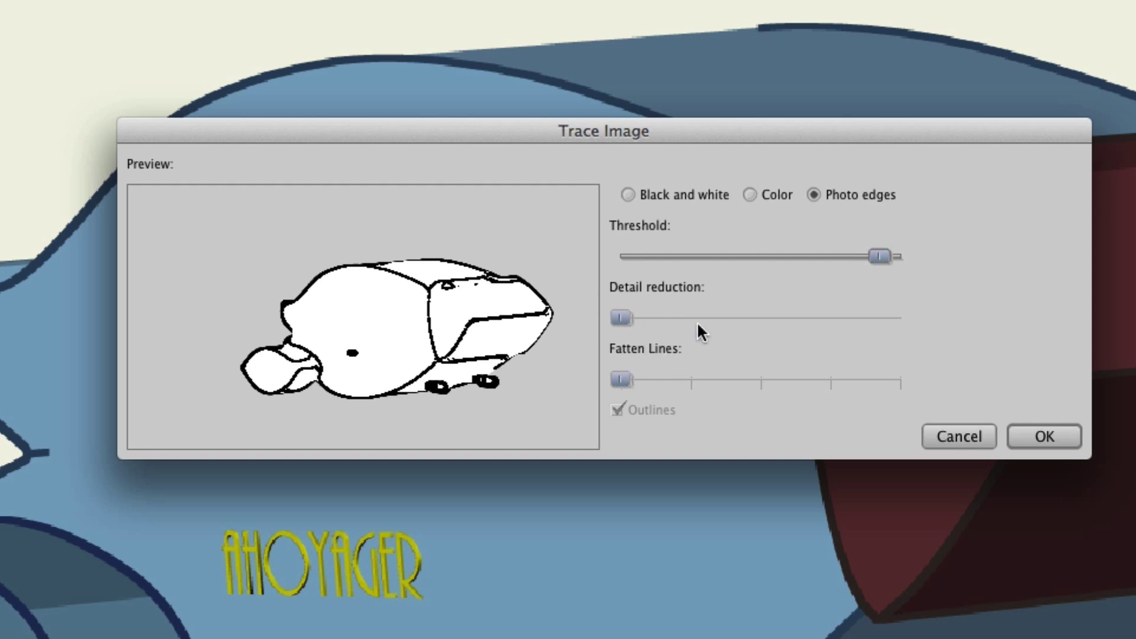
drag(701, 257, 888, 255)
click(1045, 436)
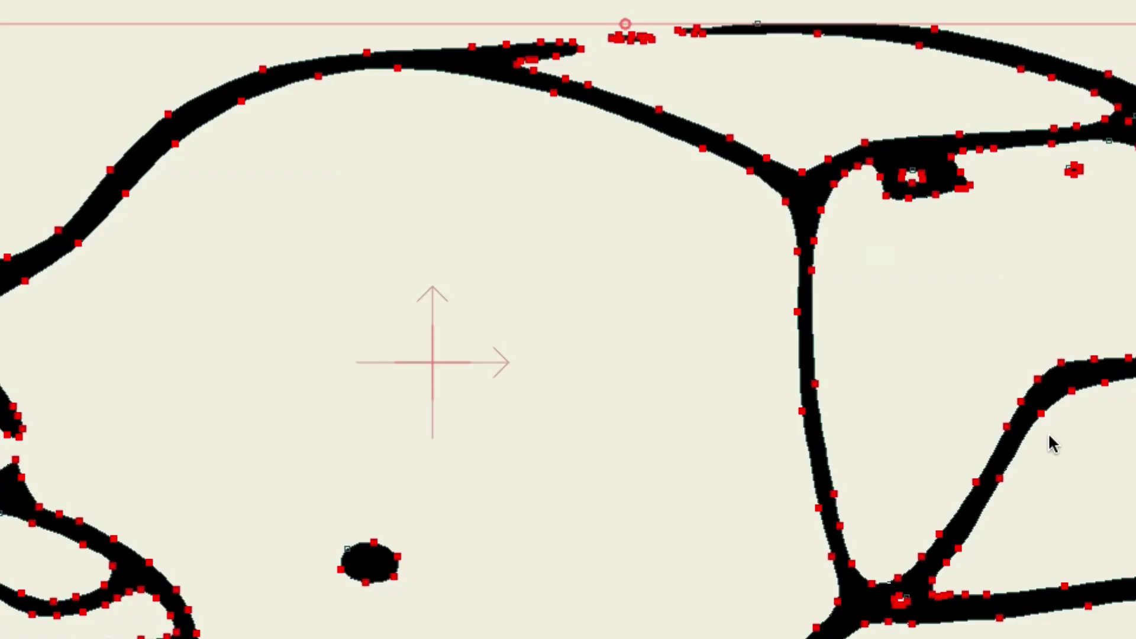